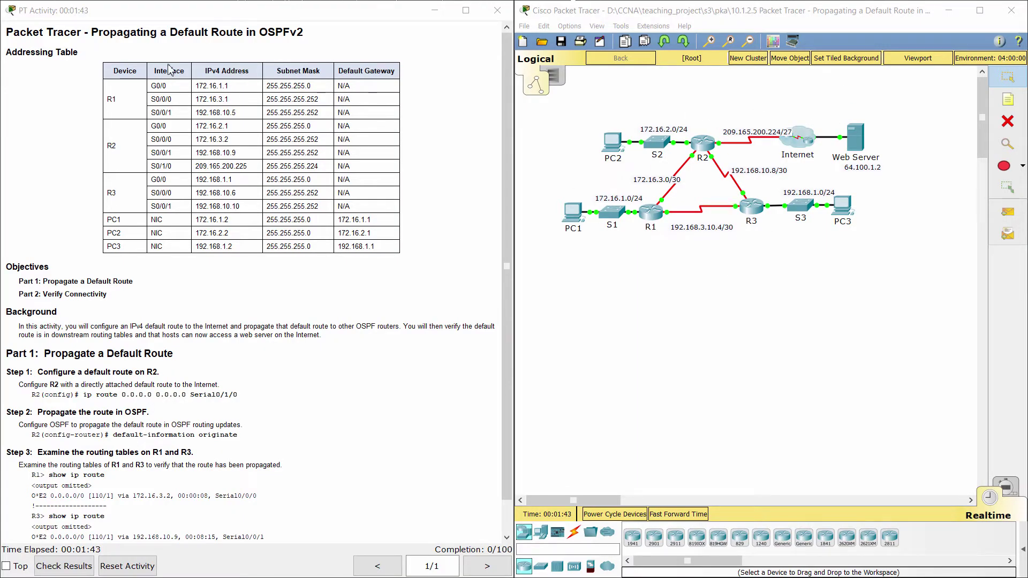
- Review the activity title and Background paragraph in the PT Activity instructions
drag(92, 33, 303, 35)
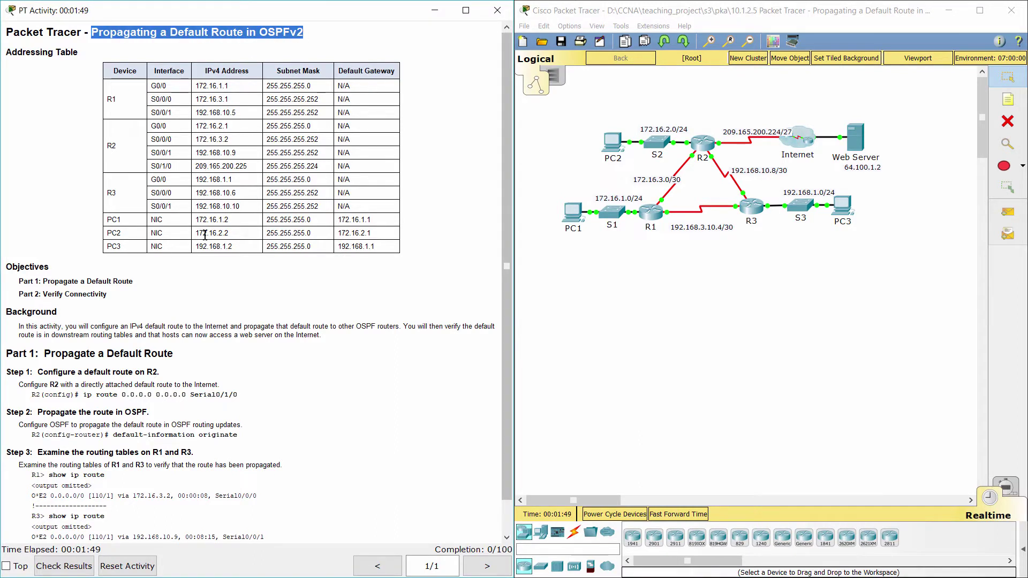
click(19, 329)
drag(18, 329, 333, 336)
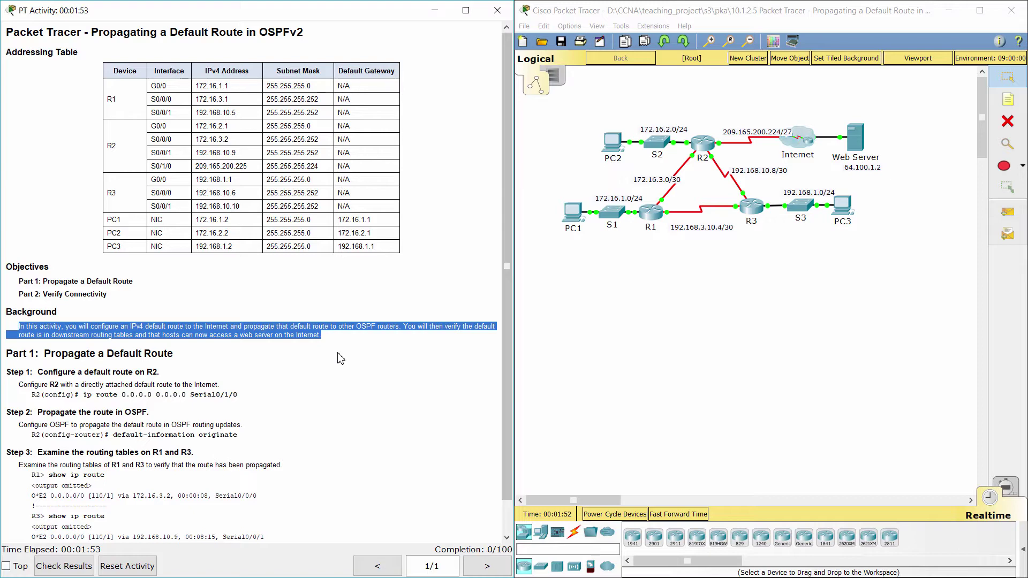
click(340, 359)
scroll(341, 359, down, 1)
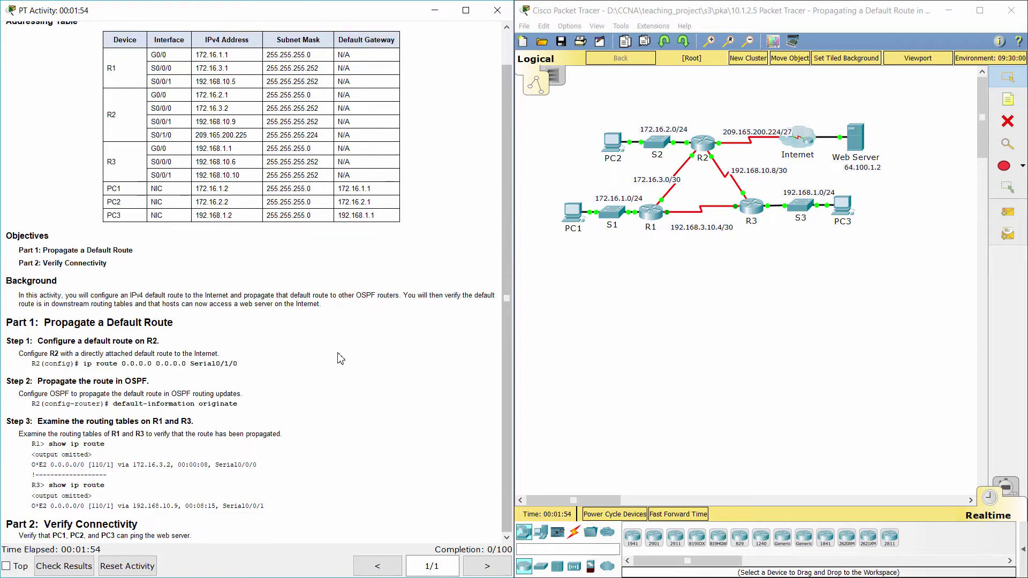
- Read the Part 1 Step 1 ip route instruction, then open and widen R2's device window
drag(6, 322, 175, 323)
click(204, 332)
drag(7, 343, 166, 334)
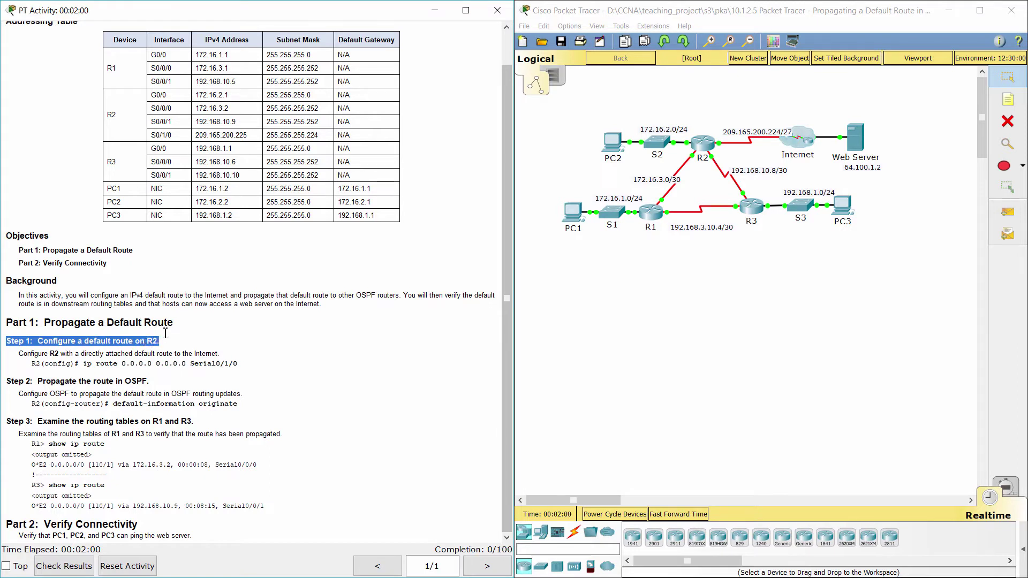
click(204, 345)
drag(19, 354, 256, 365)
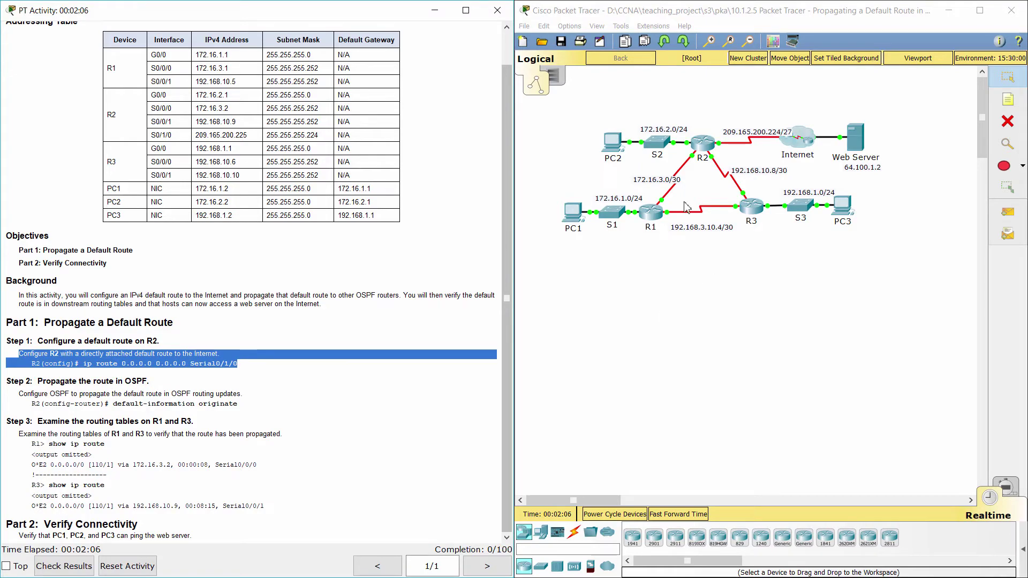
click(705, 146)
drag(675, 261, 811, 262)
- On R2's CLI, add ip route 0.0.0.0 0.0.0.0 s0/1/0 in global config, then read Step 2
click(466, 93)
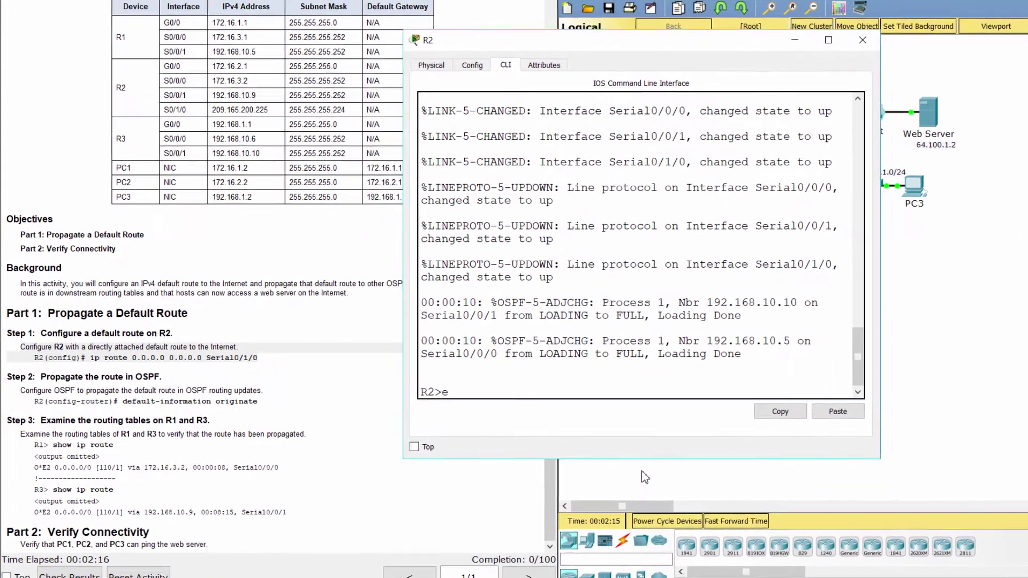
text(ena)
key(Return)
text(conf t)
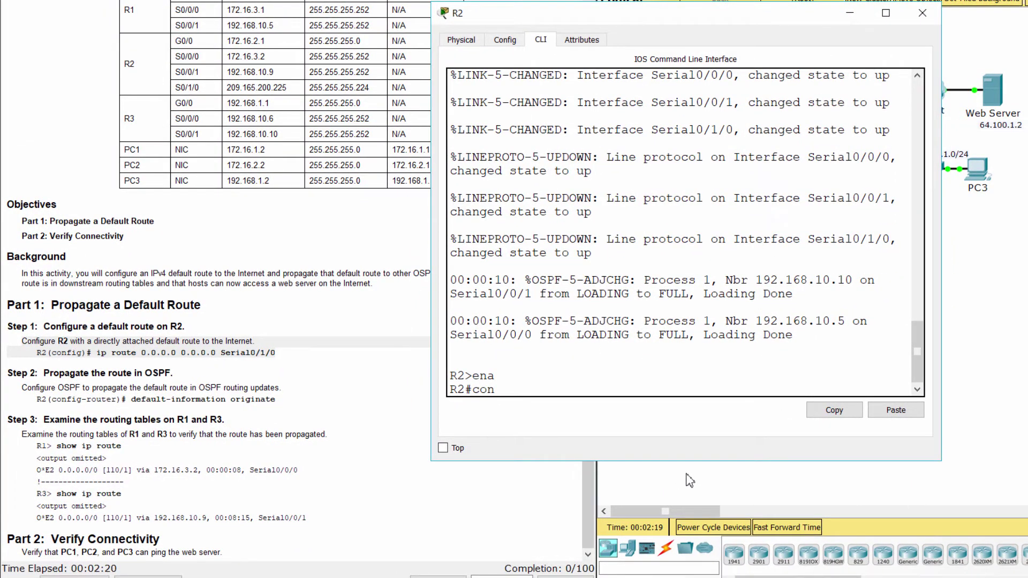
key(Return)
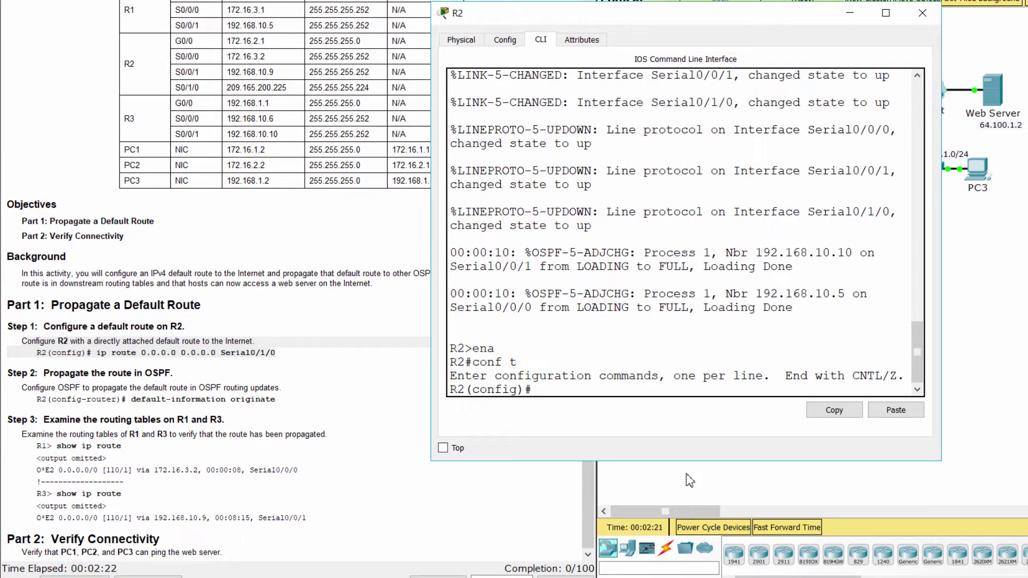
text(ip route 0.0.0.0 0.0.0.)
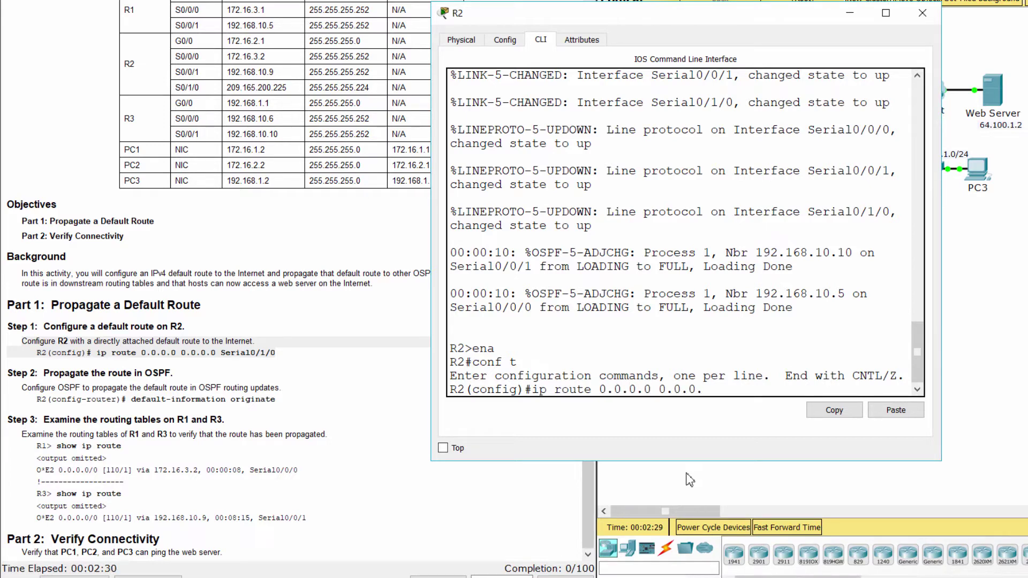
text(0 s0/1/0)
key(Return)
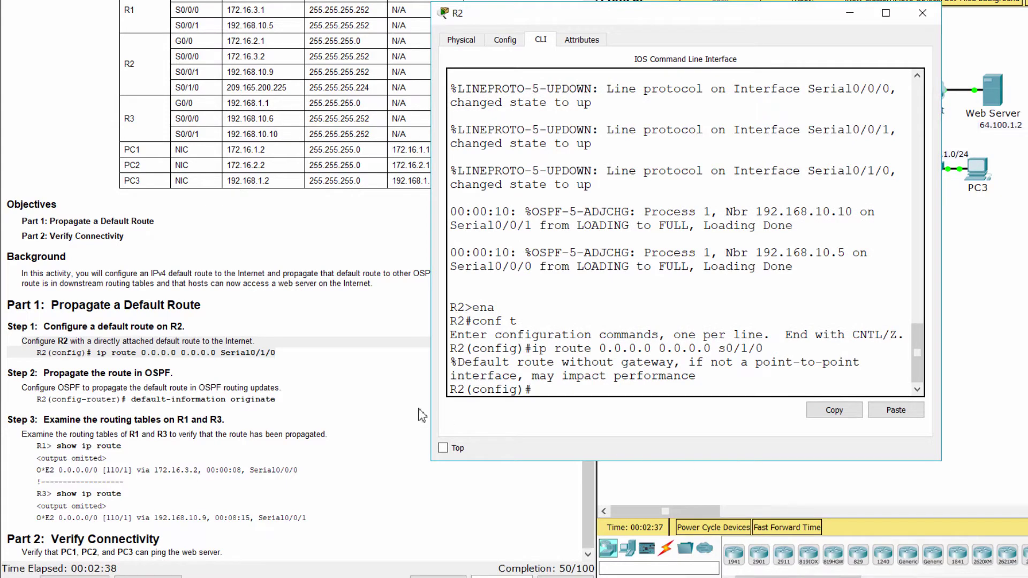
click(294, 386)
drag(7, 375, 277, 399)
- Under R2's router ospf 1, enter default-information originate
click(712, 394)
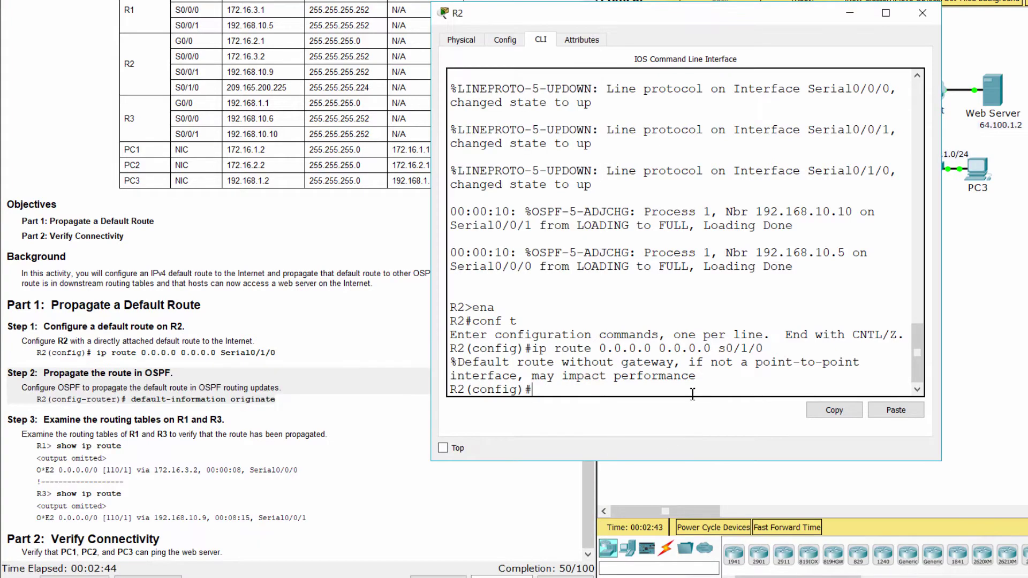
text(router ospf)
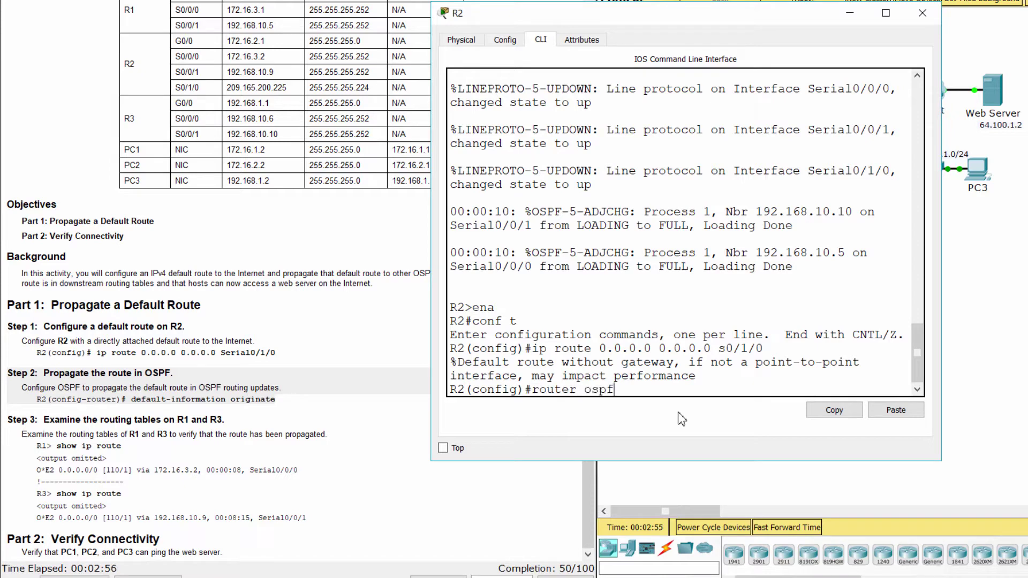
text( 1)
key(Return)
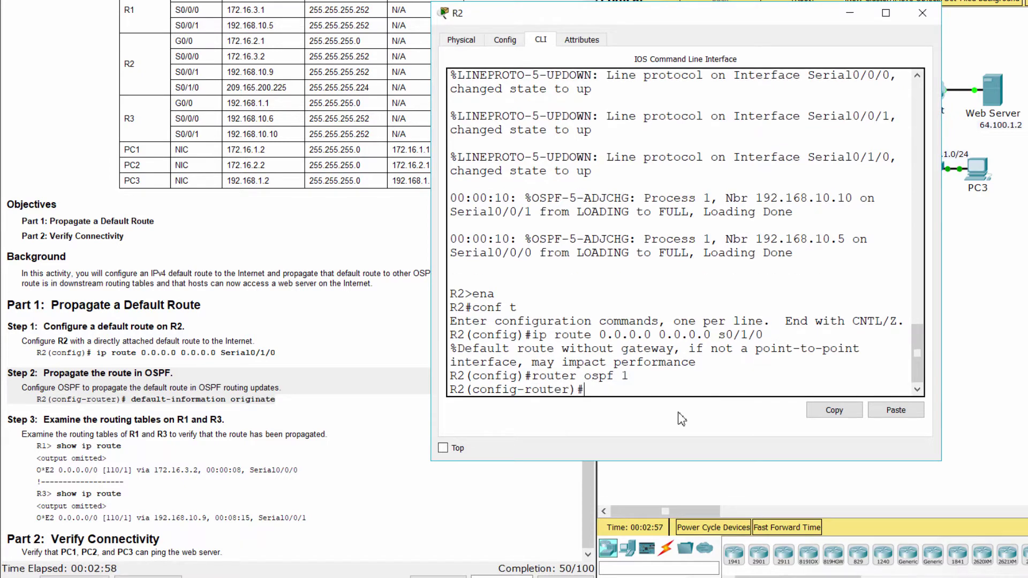
text(default-information or)
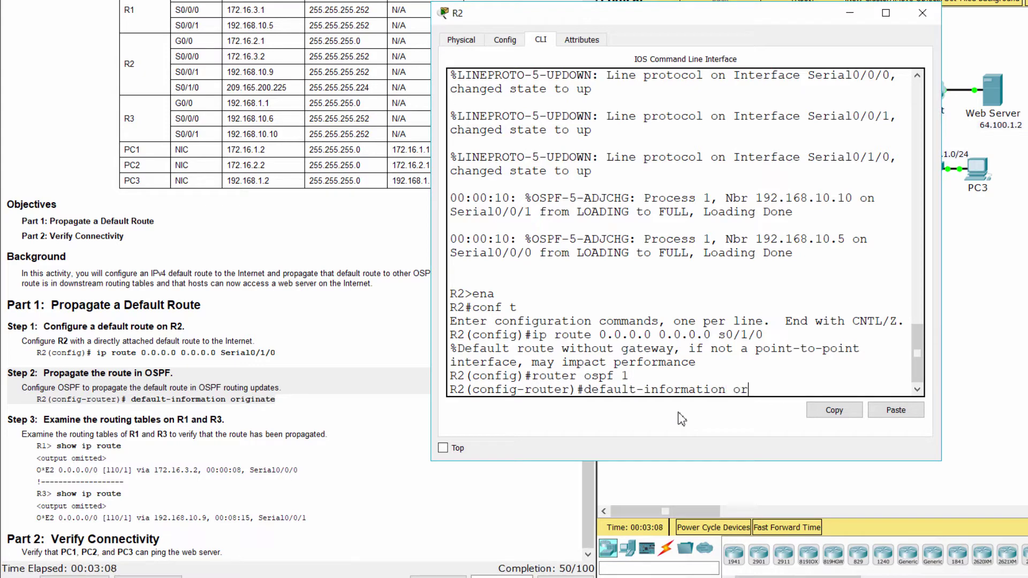
text(iginate)
key(Return)
- Read the Step 3 heading and example routing output, then return to the topology
click(239, 492)
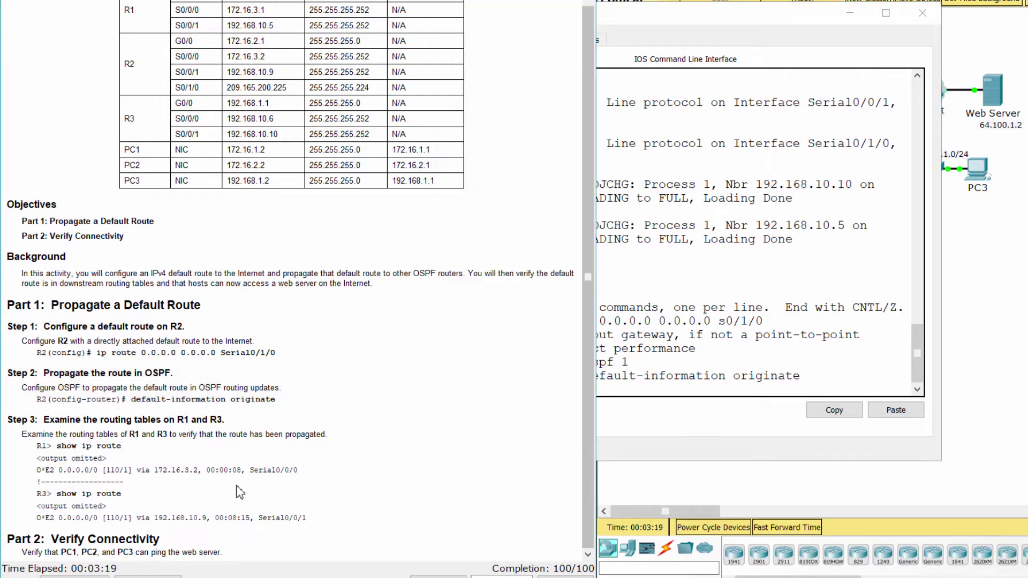
drag(9, 416, 234, 424)
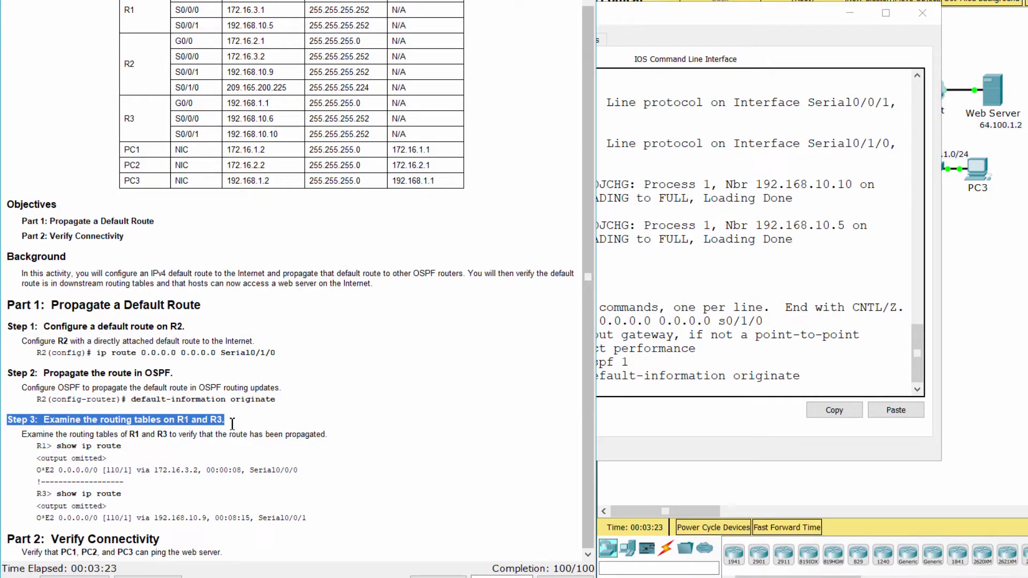
click(168, 462)
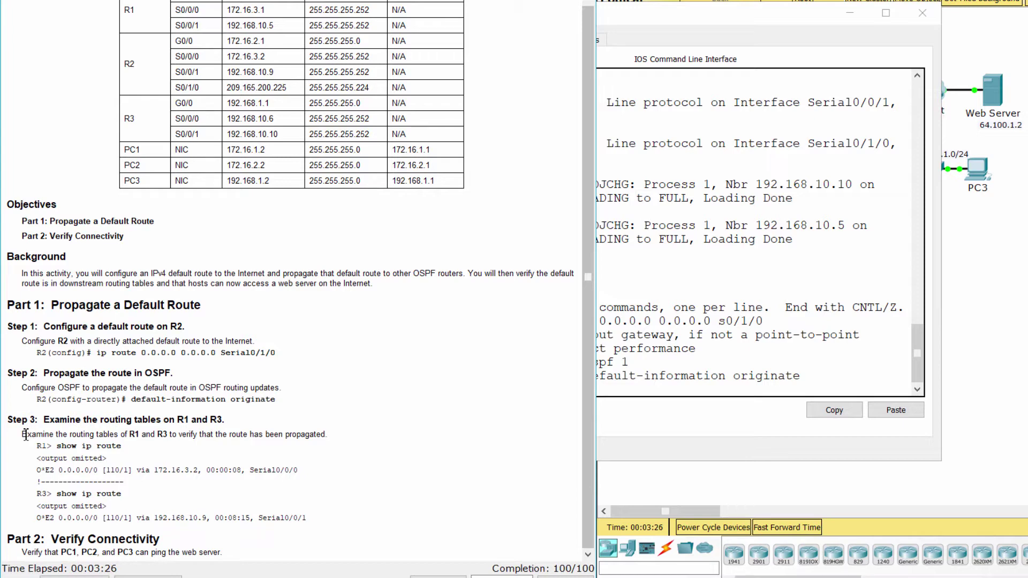
drag(26, 434, 377, 530)
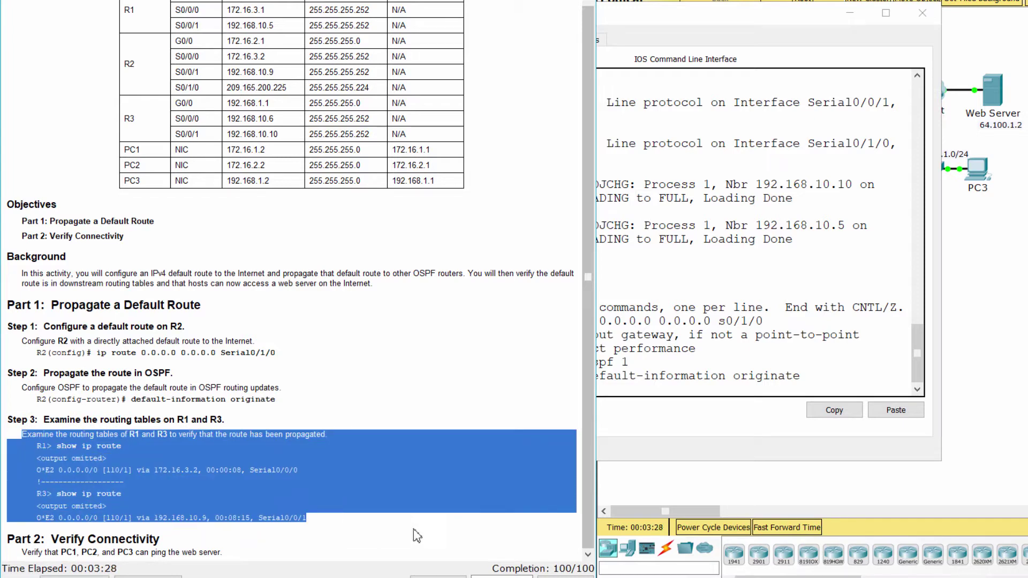
click(990, 281)
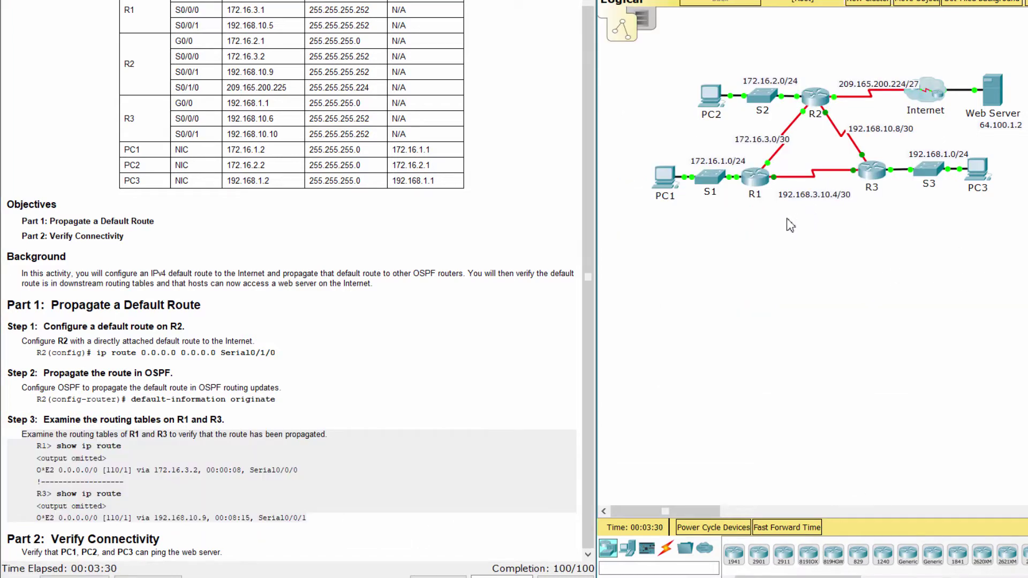
- On R1's CLI, enter privileged mode and run show ip route
click(757, 178)
drag(776, 140, 927, 152)
click(541, 87)
key(Return)
text(ena)
key(Return)
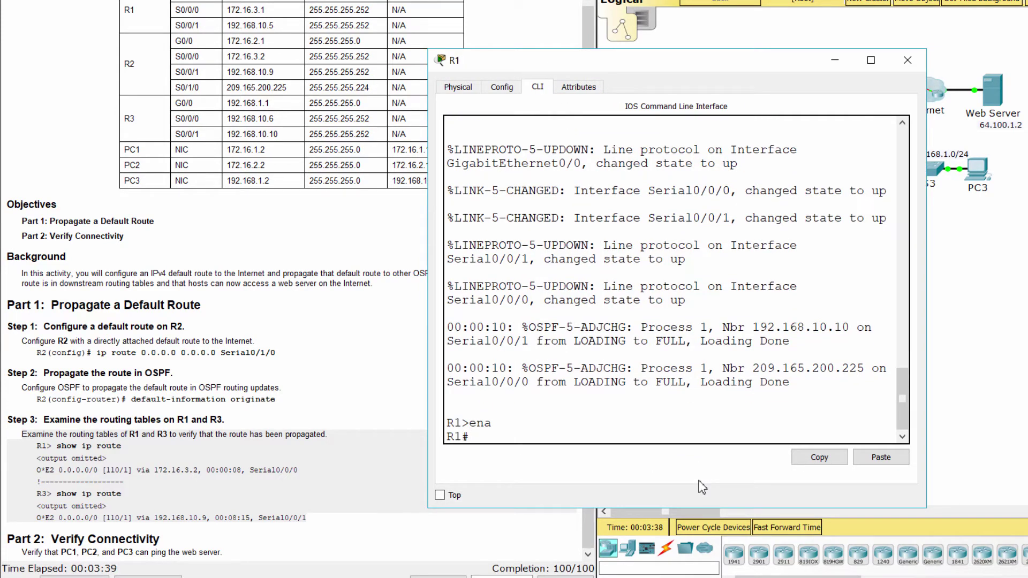
text(show ip rou)
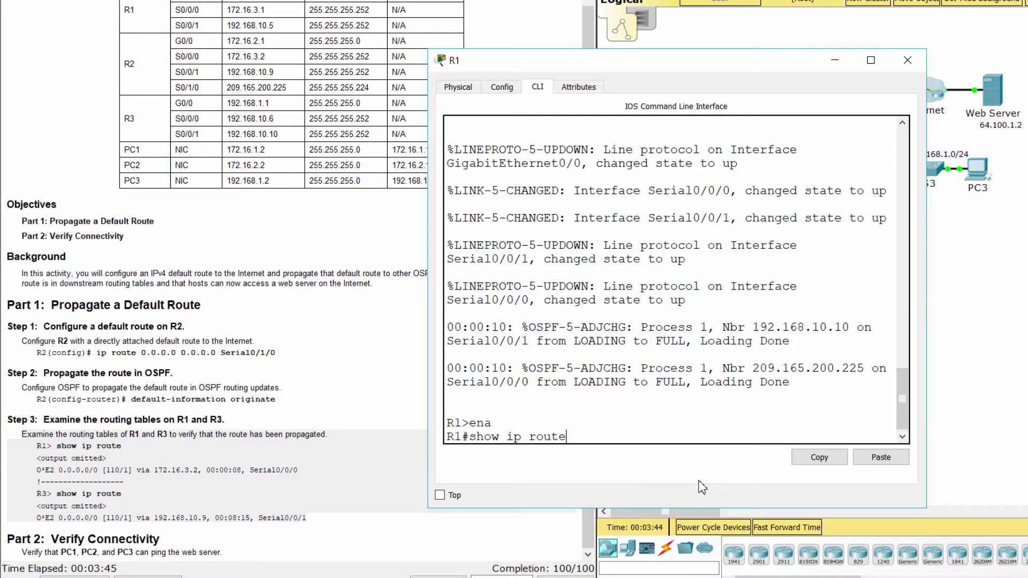
text(te)
key(Return)
- Page through R1's routing table to find the O*E2 0.0.0.0/0 route via 172.16.3.2
key(space)
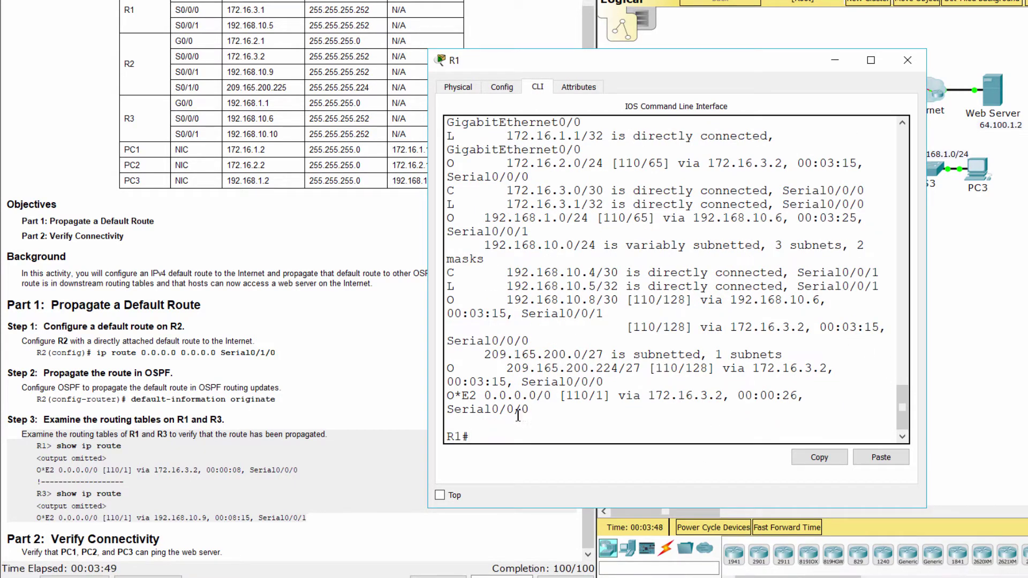
drag(450, 397, 527, 413)
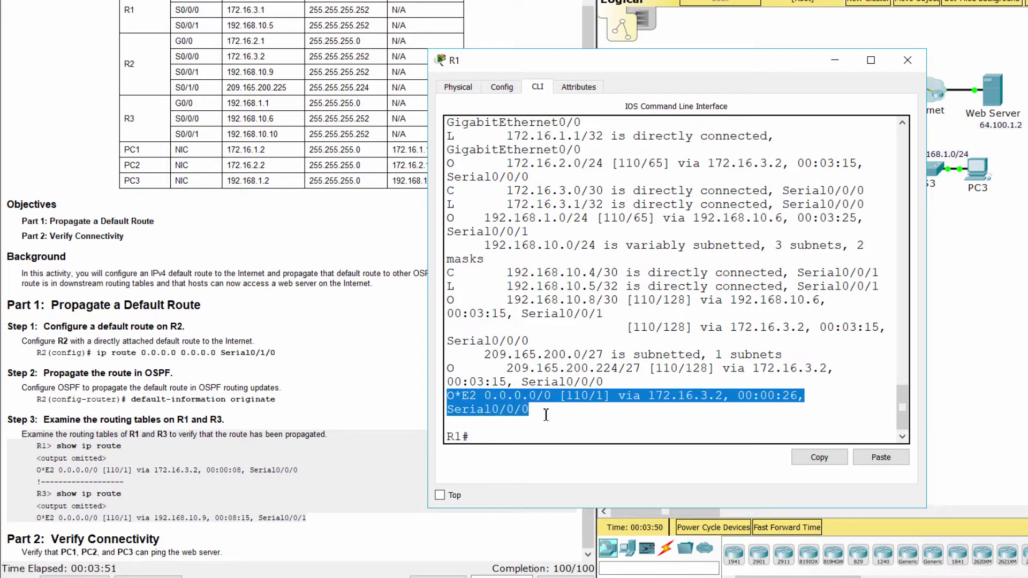
click(561, 420)
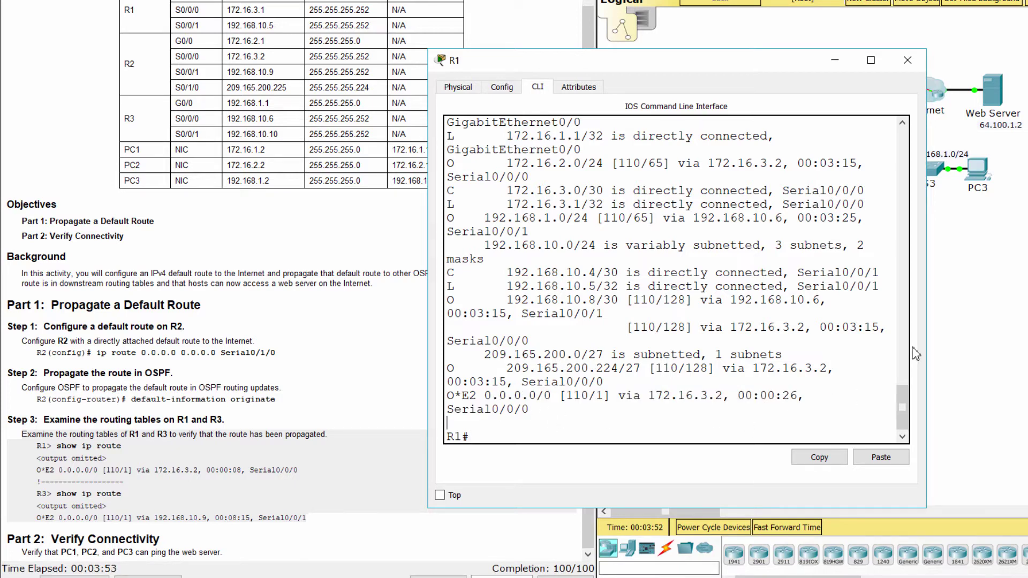
click(970, 328)
- On R3's CLI, enter privileged mode and run show ip route
click(871, 182)
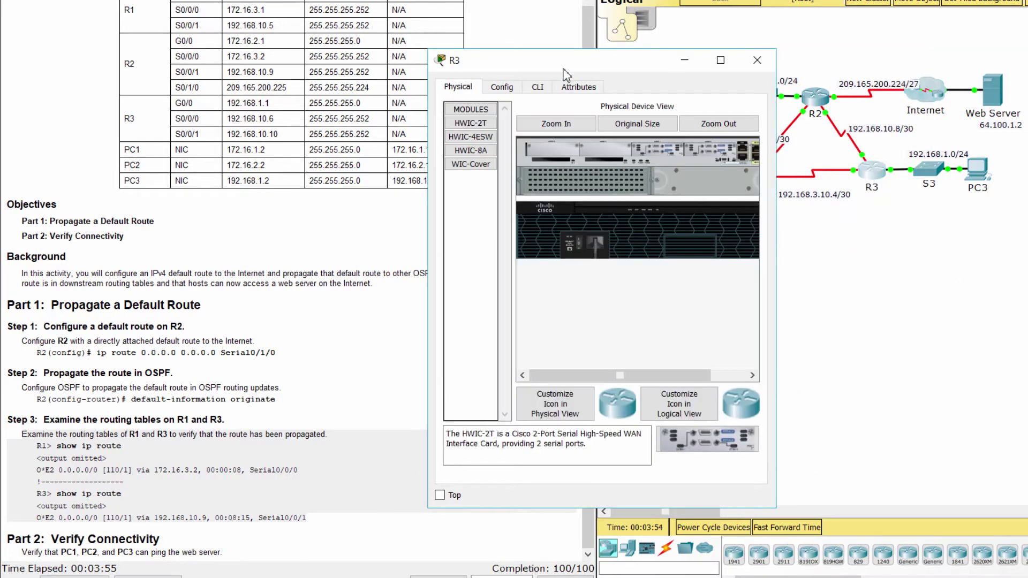
drag(776, 198, 911, 198)
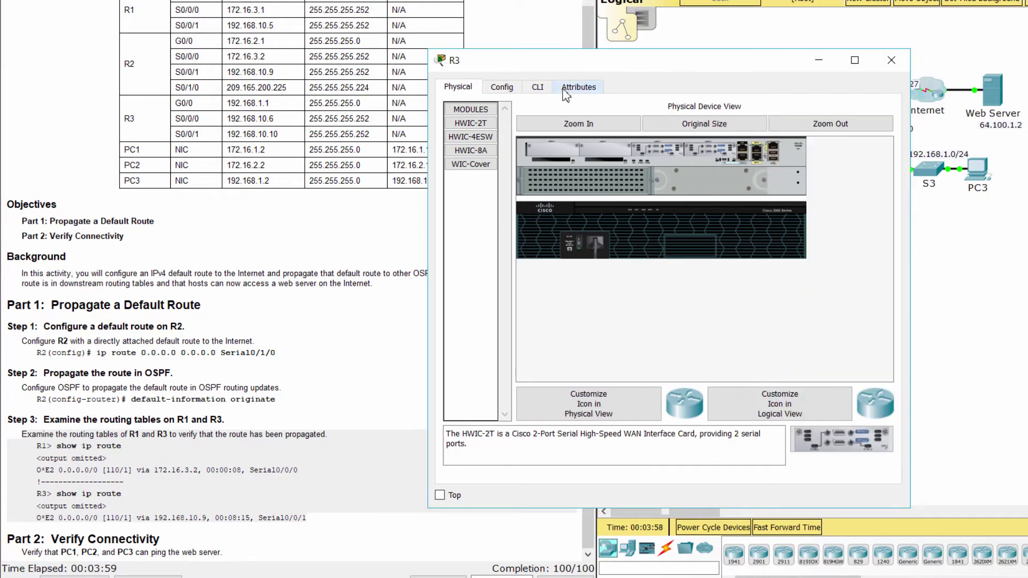
click(537, 87)
key(Return)
text(ena)
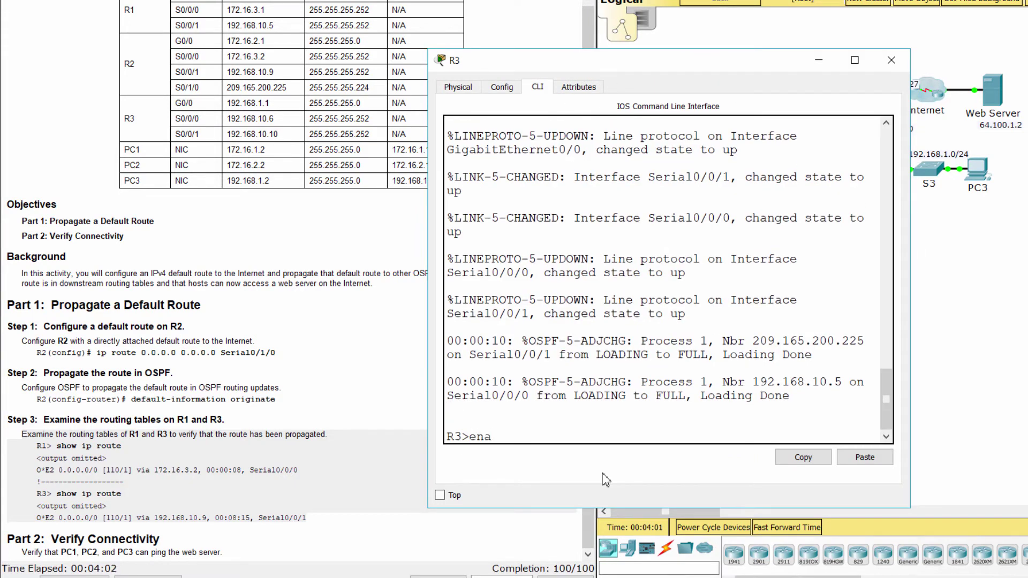
key(Return)
text(show ip route)
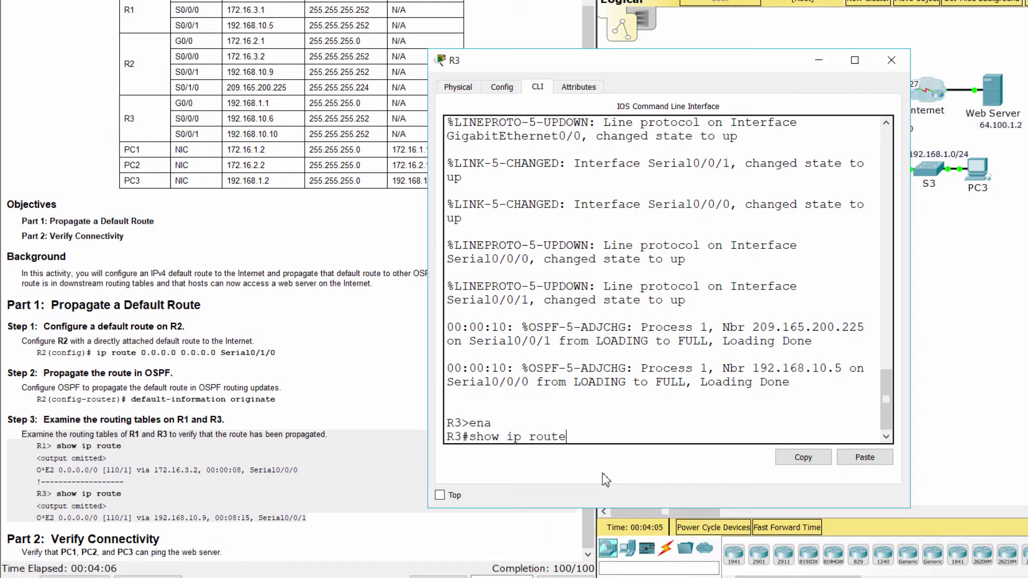
key(Return)
- Check R3's O*E2 default route via 192.168.10.9, read Part 2, and reopen R2's CLI
key(space)
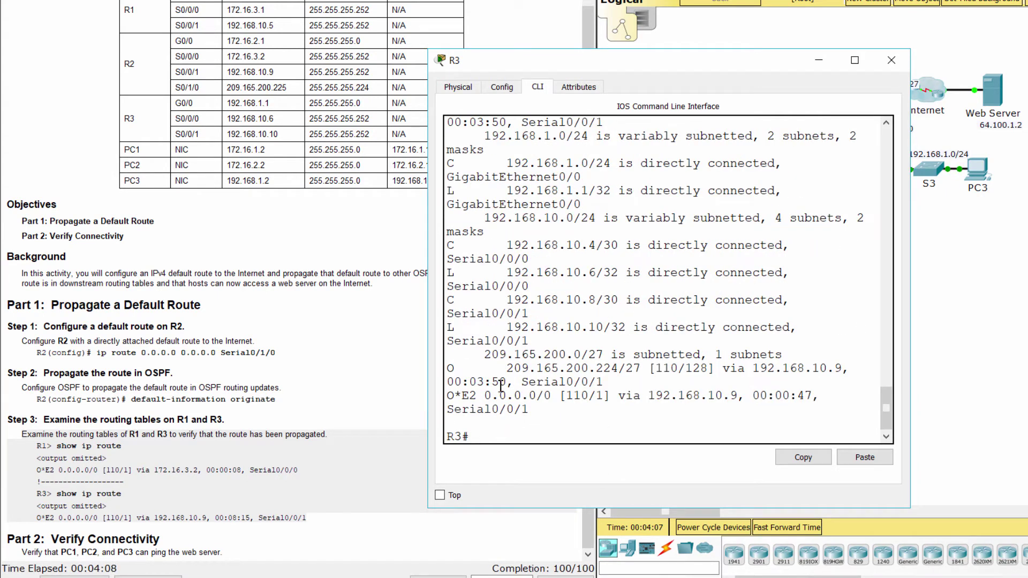
drag(451, 399, 529, 410)
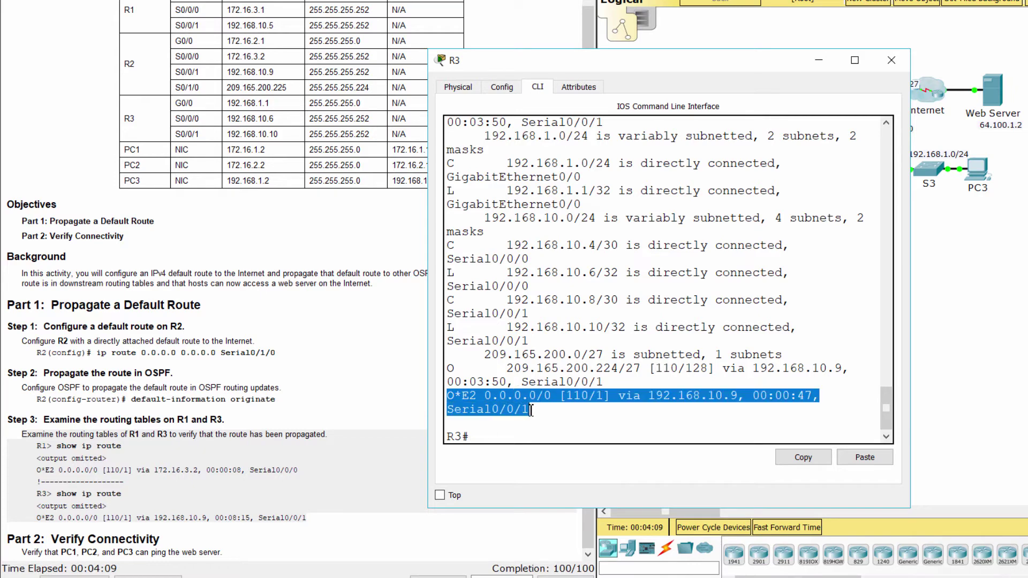
click(588, 433)
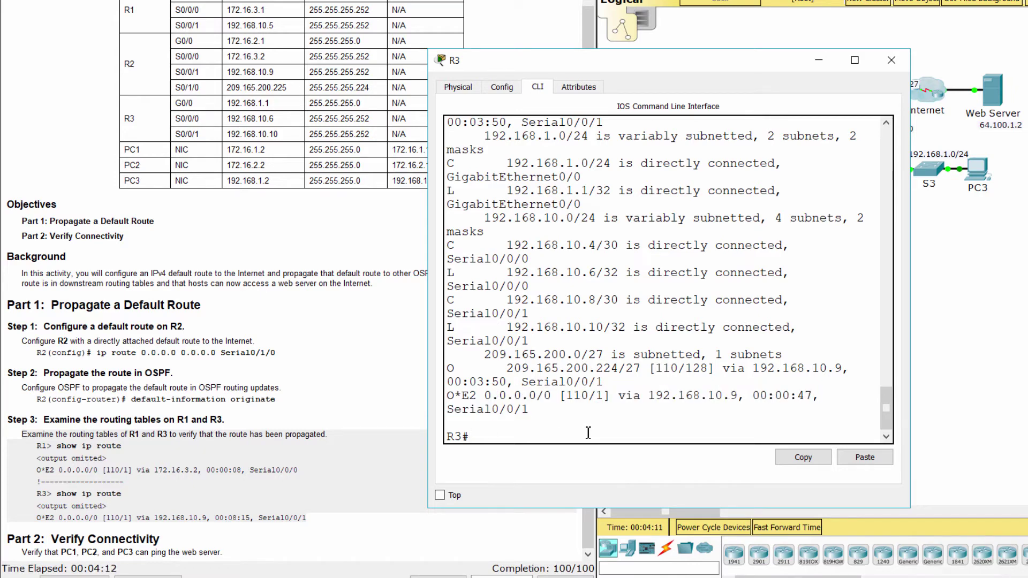
click(362, 537)
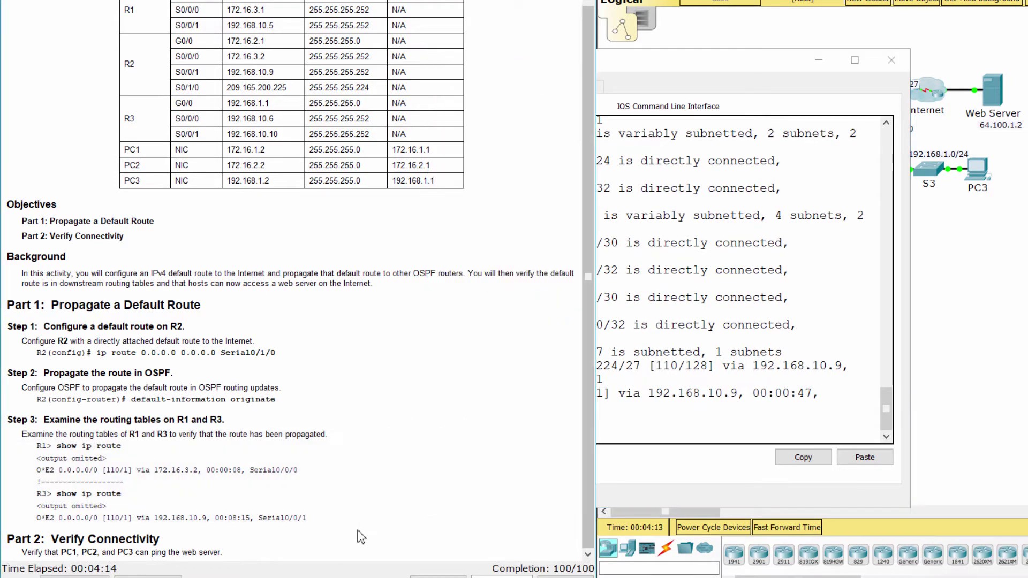
drag(6, 538, 162, 547)
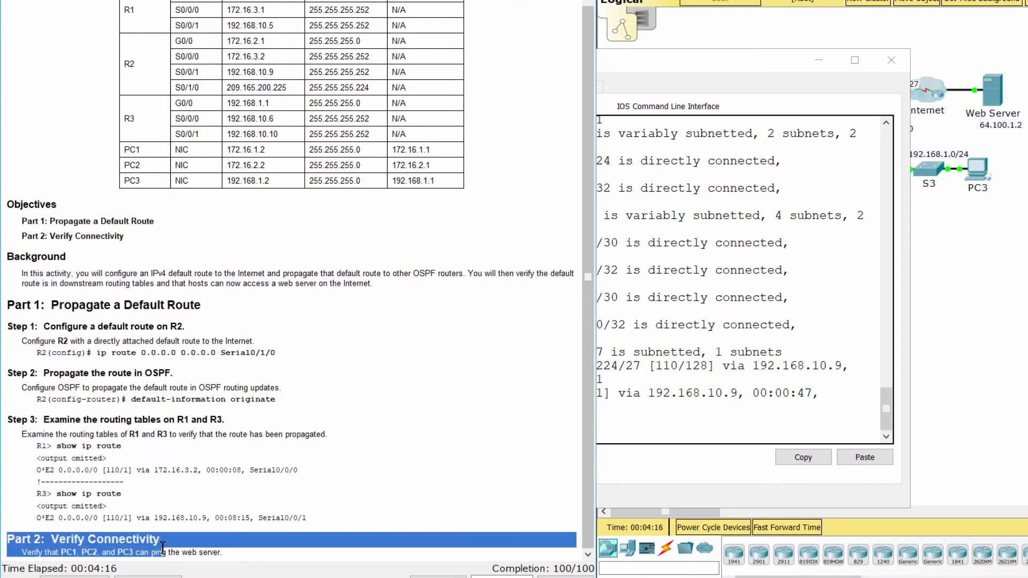
click(943, 351)
click(812, 102)
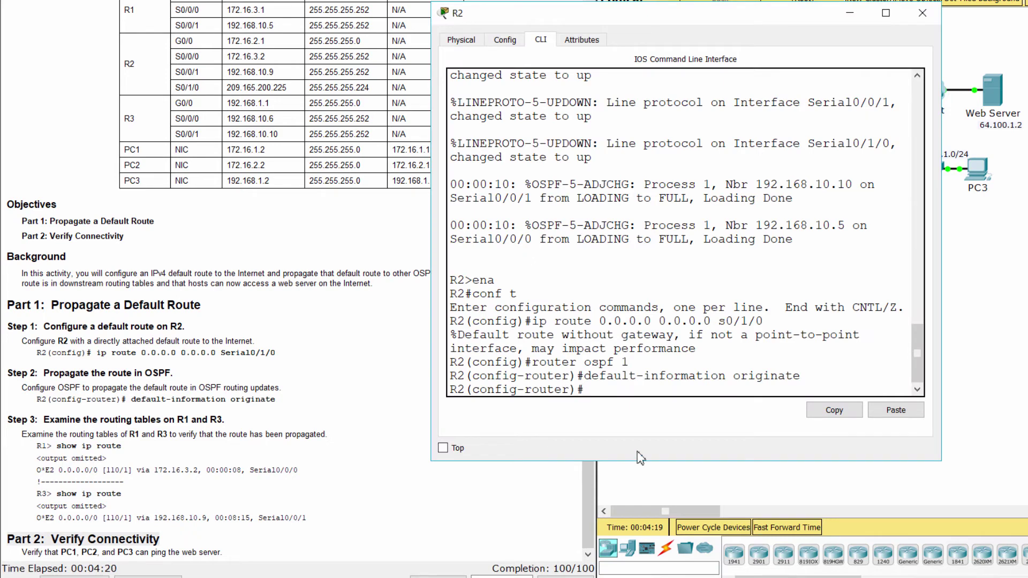
- Run do show run on R2 and locate the ip route 0.0.0.0 0.0.0.0 Serial0/1/0 line
text(do show run)
key(Return)
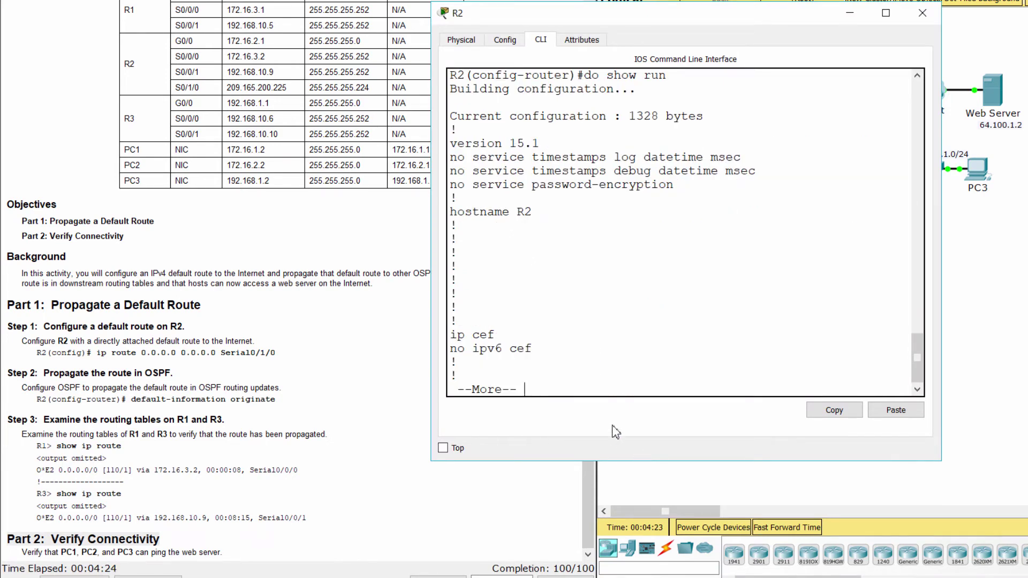
key(space)
key(space)
key(space)
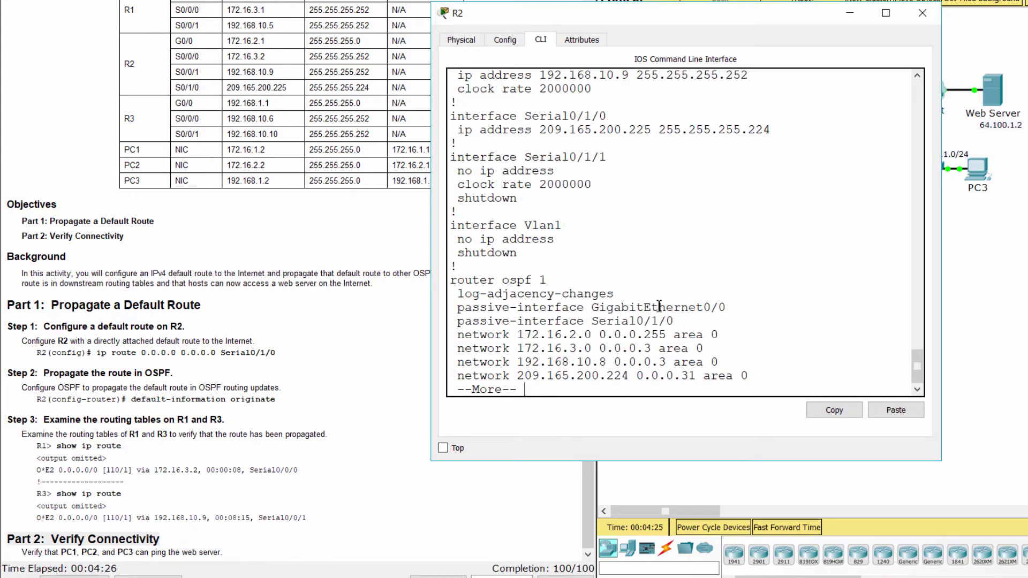
key(space)
scroll(660, 306, up, 4)
scroll(659, 306, down, 2)
drag(451, 254, 727, 254)
click(710, 247)
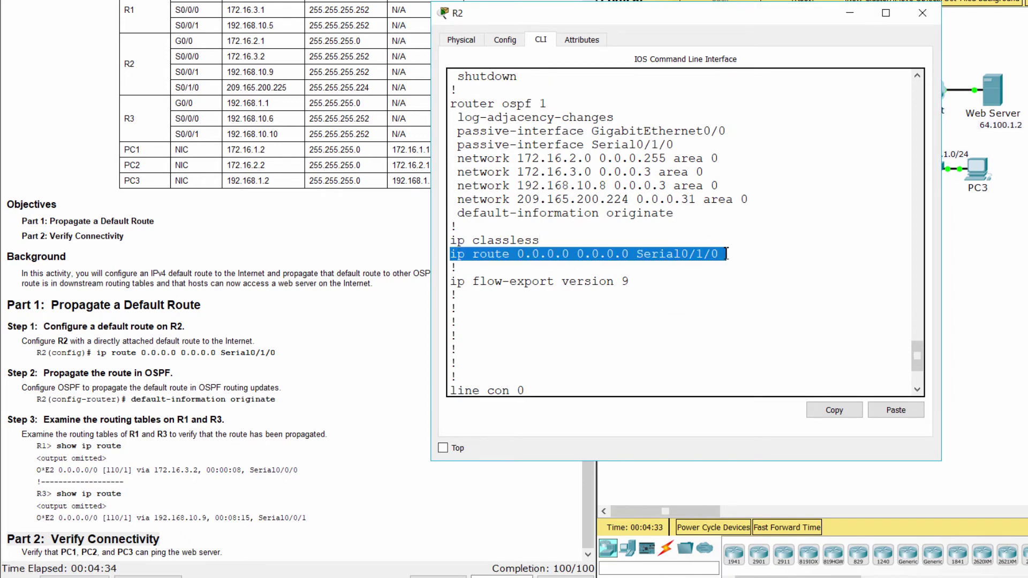
- Highlight the router ospf 1 and default-information originate lines in R2's config
scroll(727, 254, up, 3)
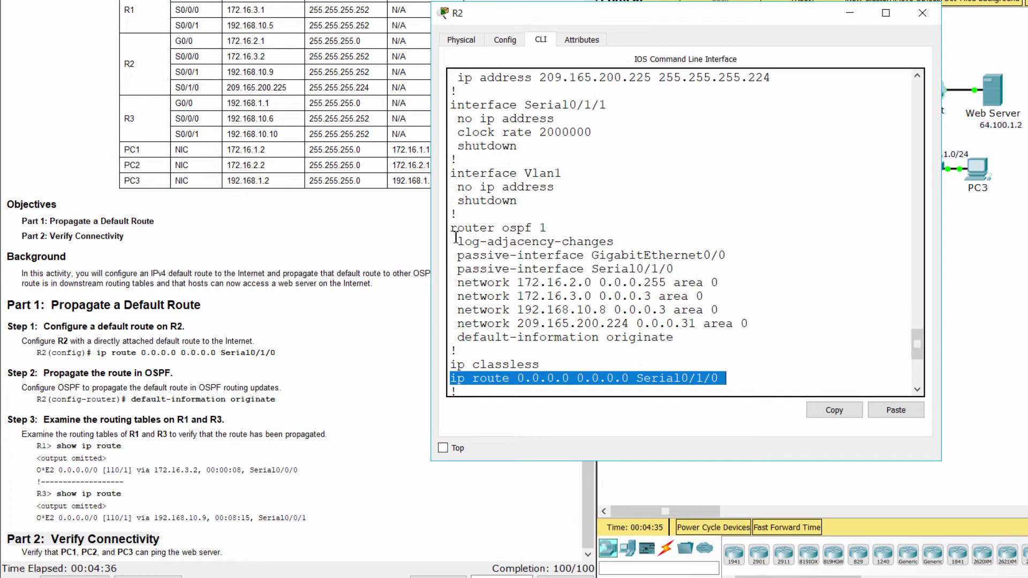
click(457, 229)
drag(457, 229, 549, 230)
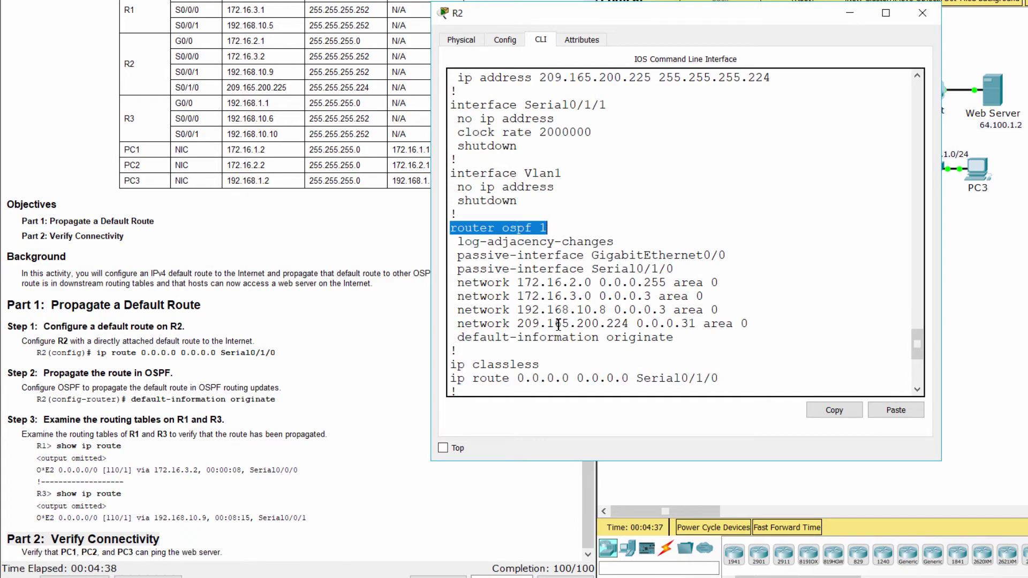
drag(464, 336, 671, 349)
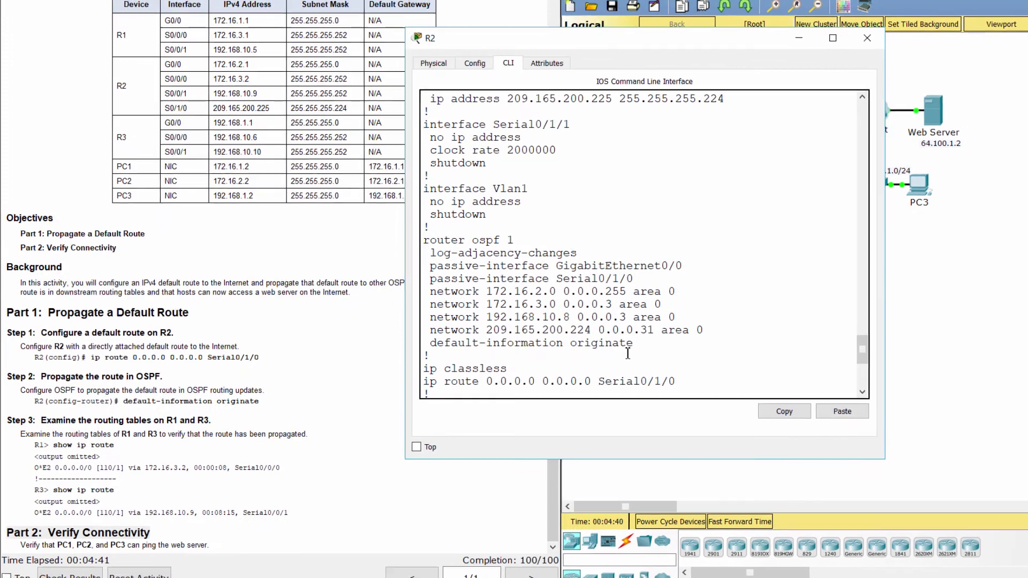
scroll(624, 340, down, 4)
- Read the Part 2 instruction to ping the web server, then open PC1
click(11, 540)
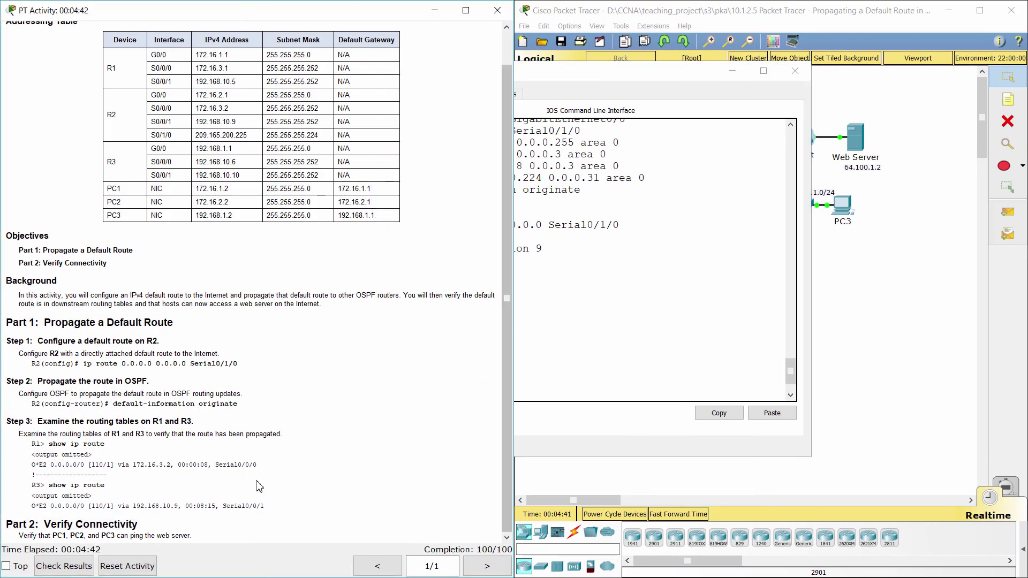
drag(10, 525, 140, 525)
drag(30, 535, 194, 539)
click(871, 347)
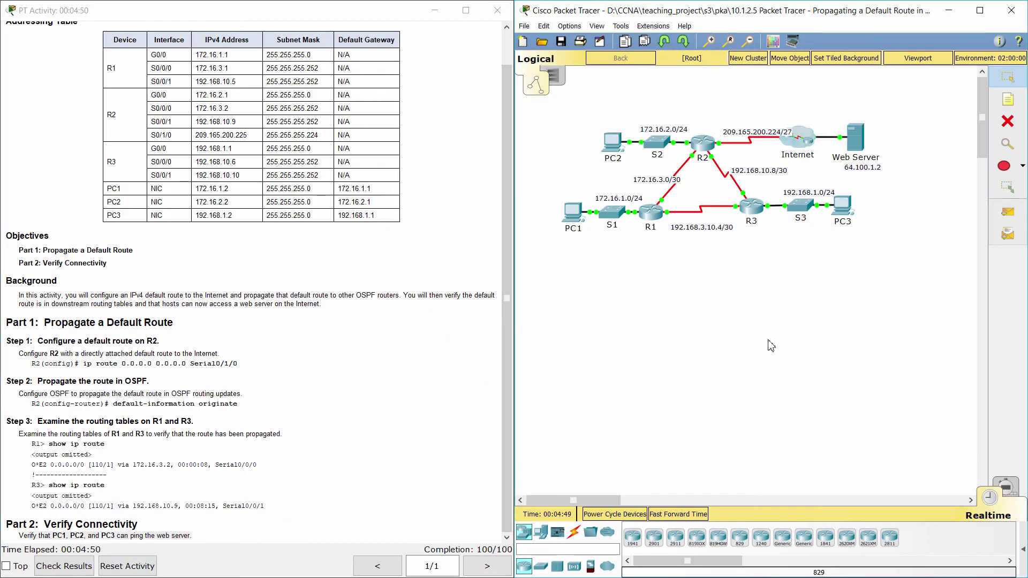
click(571, 224)
- Open PC1's Desktop Command Prompt and run ping 64.100.1.2
click(397, 134)
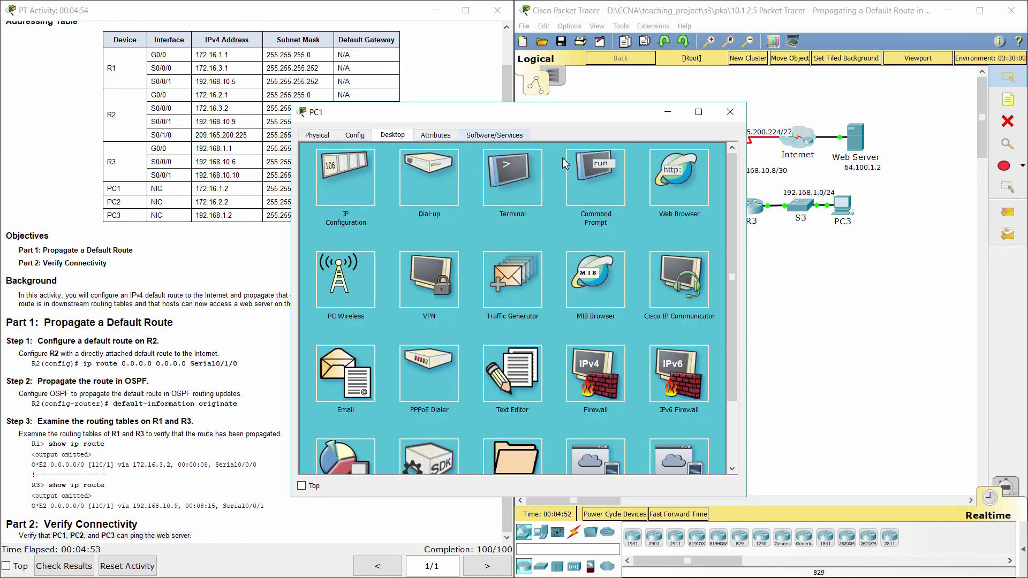
click(600, 208)
text(ping 64.100)
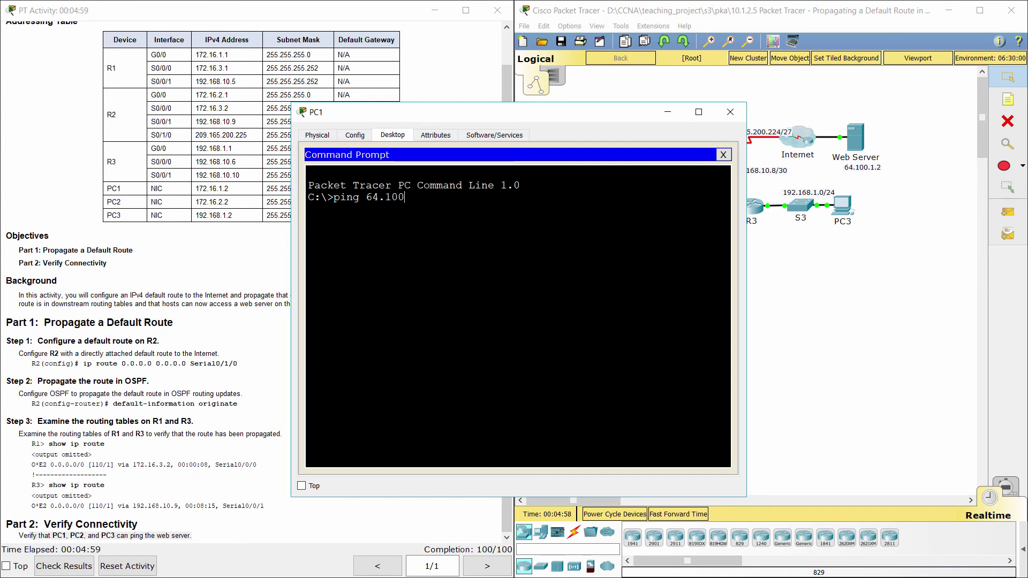
text(.1.2)
key(Return)
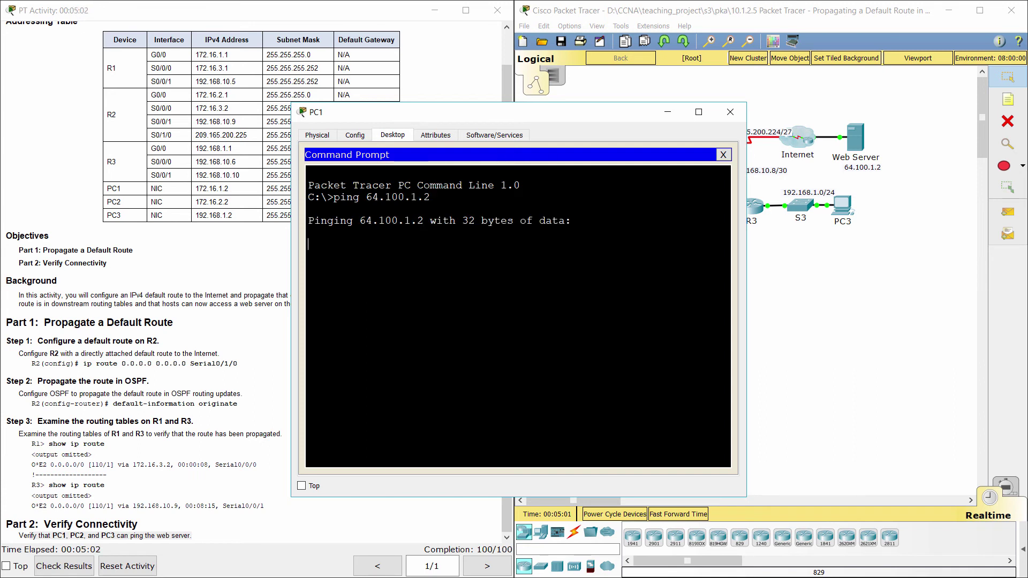